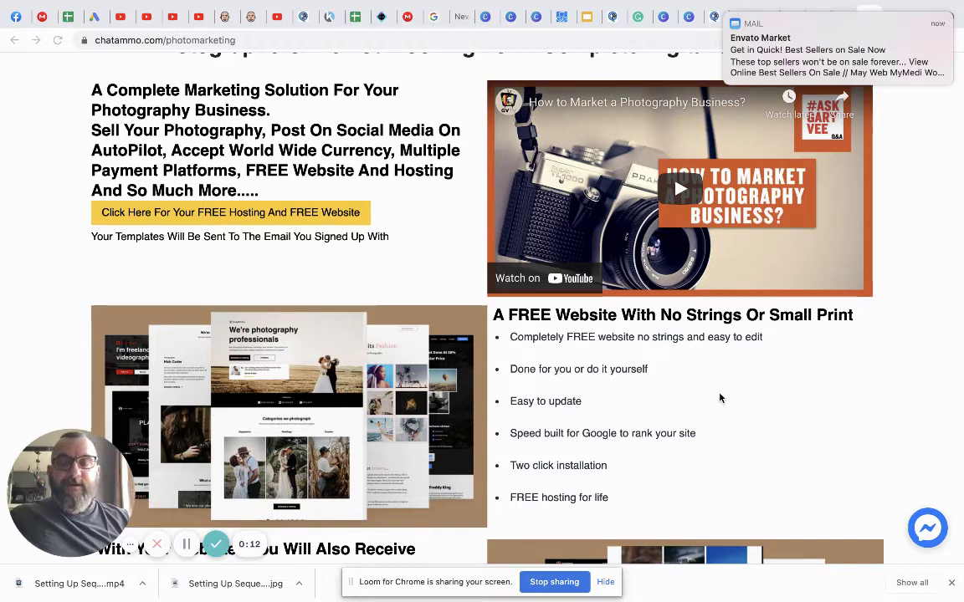
- Dismiss the incoming mail notification and scroll through the current page
drag(738, 64, 962, 83)
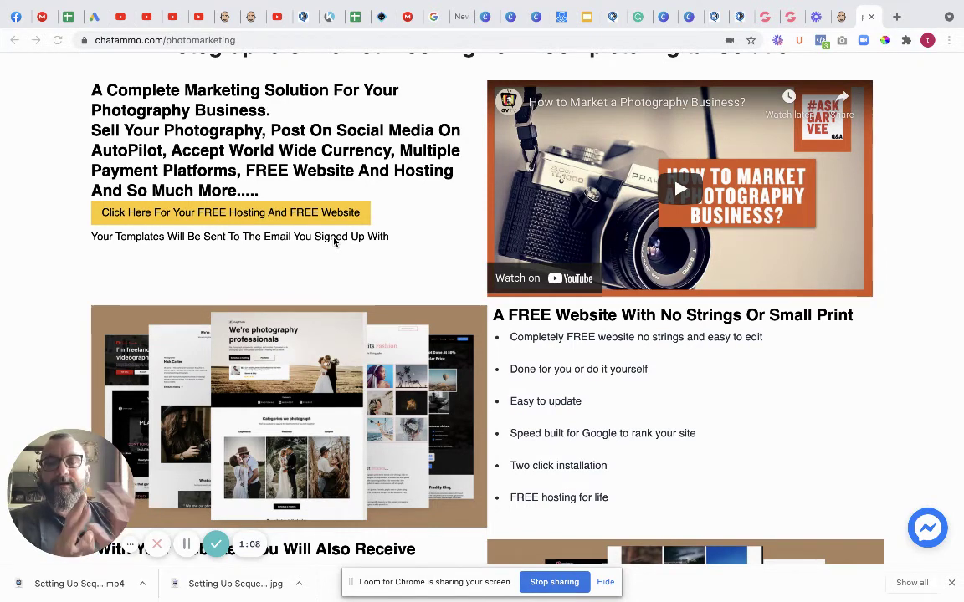
scroll(337, 209, down, 2)
scroll(337, 209, down, 5)
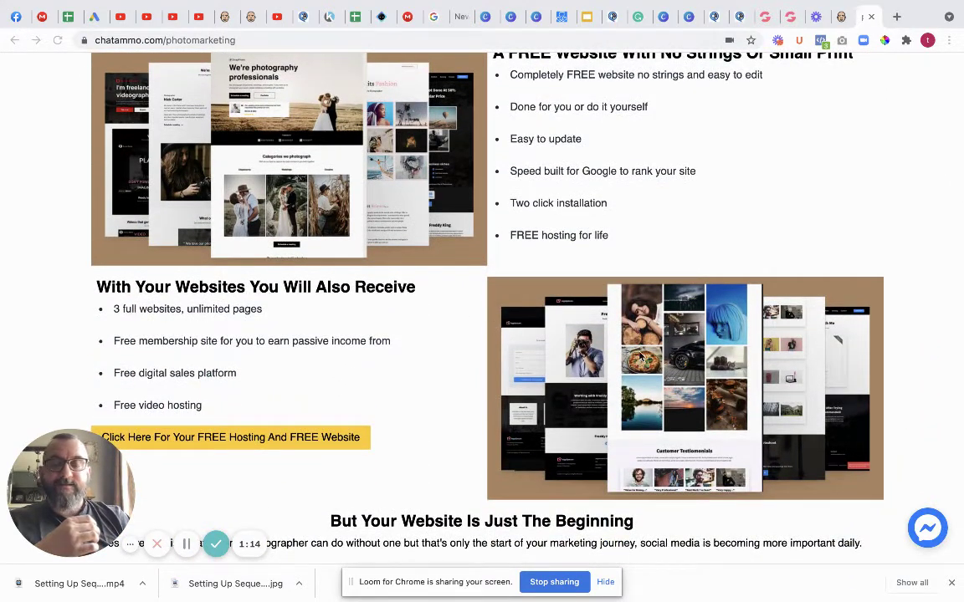
scroll(428, 268, down, 10)
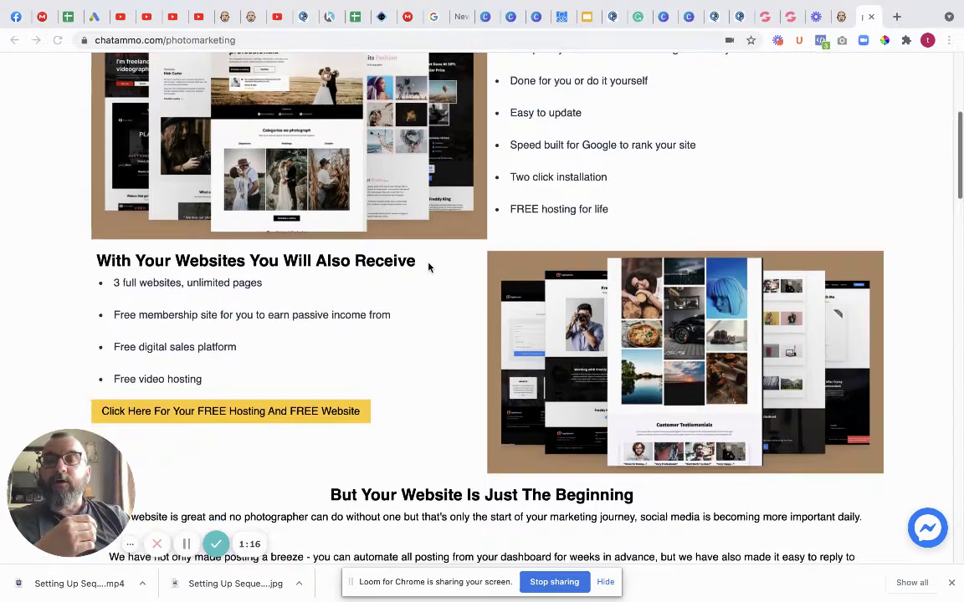
scroll(429, 268, down, 20)
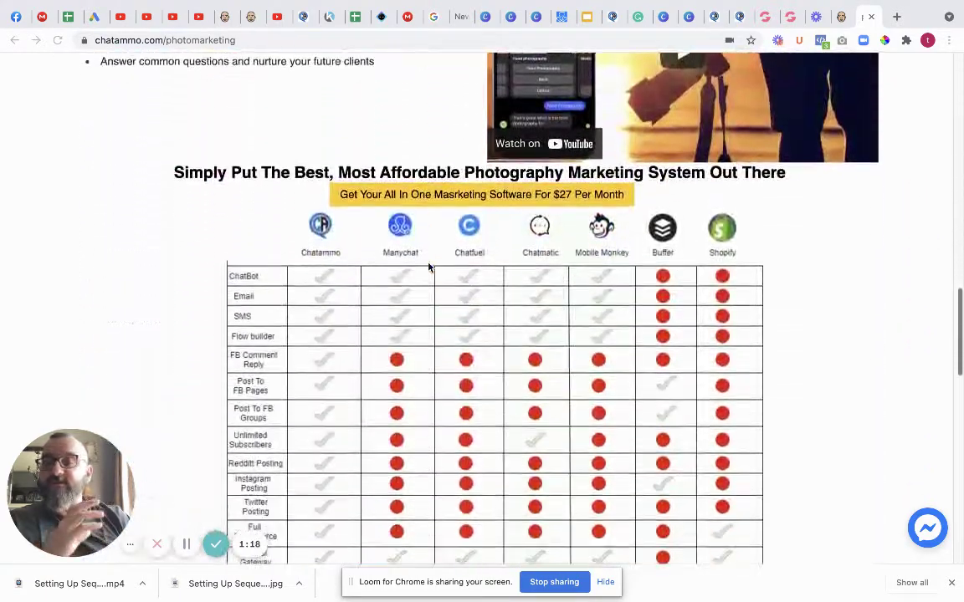
scroll(428, 268, down, 8)
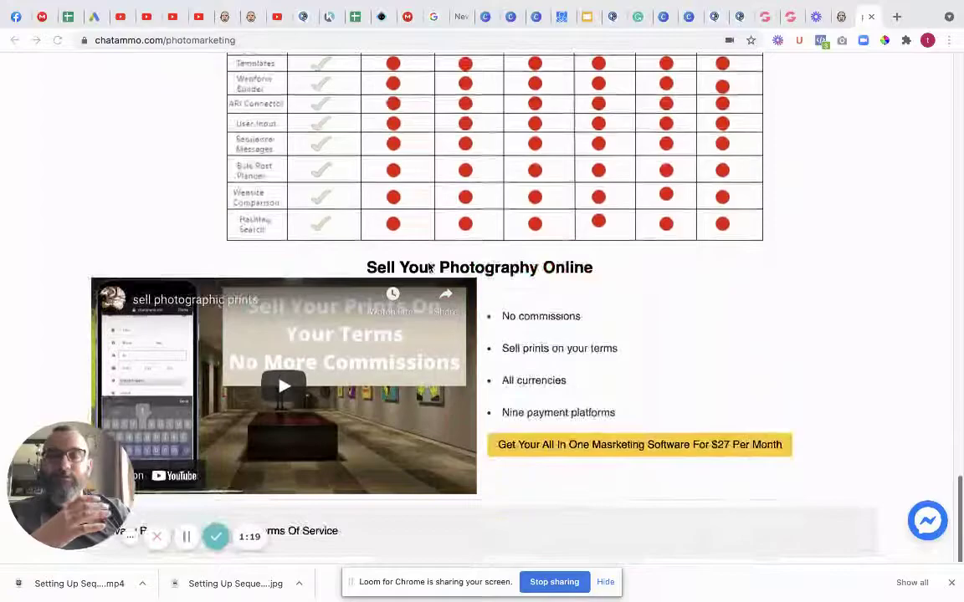
scroll(429, 268, up, 13)
scroll(428, 268, up, 20)
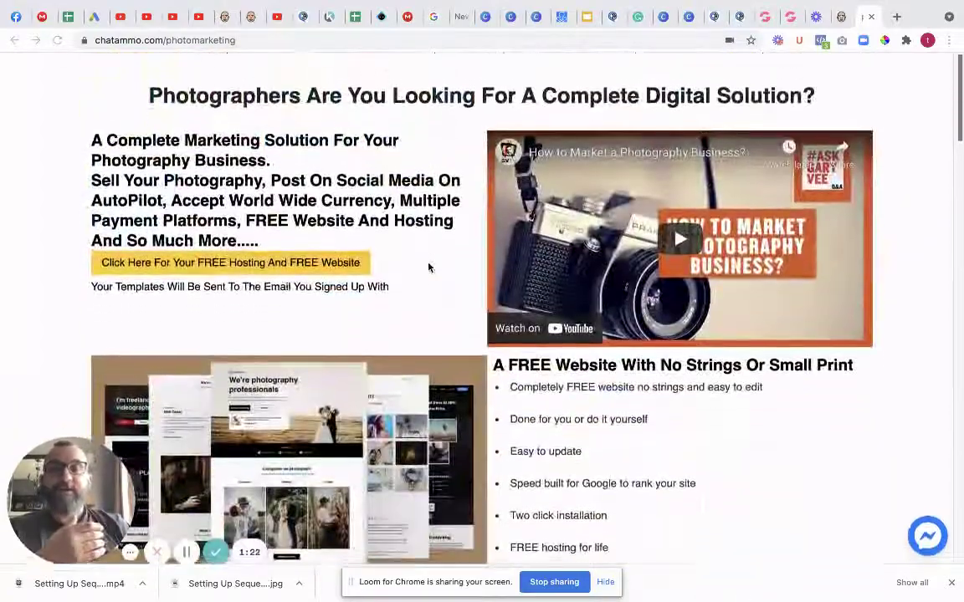
scroll(428, 267, down, 1)
scroll(428, 268, down, 2)
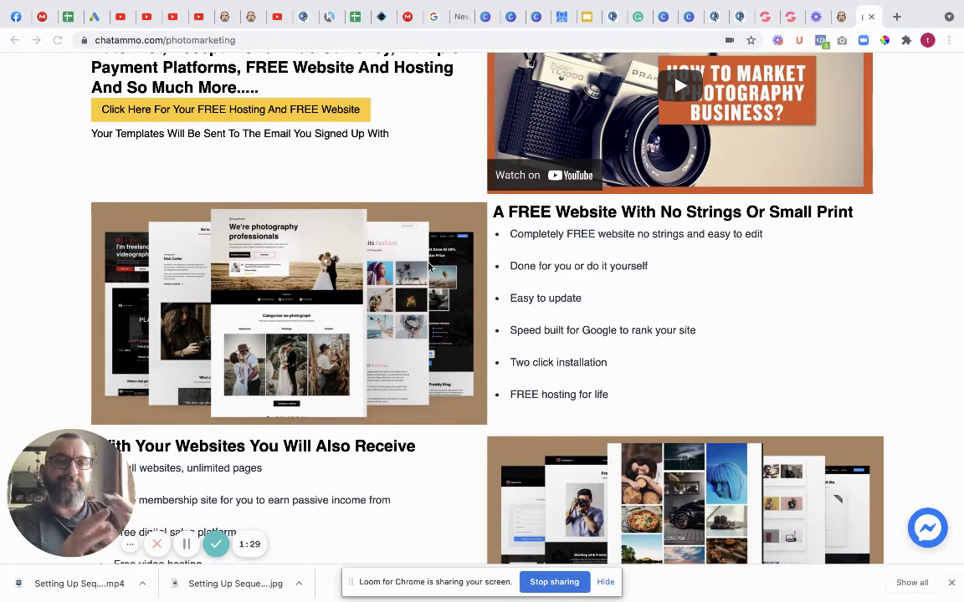
- Switch to the SnapPhoto template, view the logo's image settings, and select the 'We're photography professionals' heading
click(787, 20)
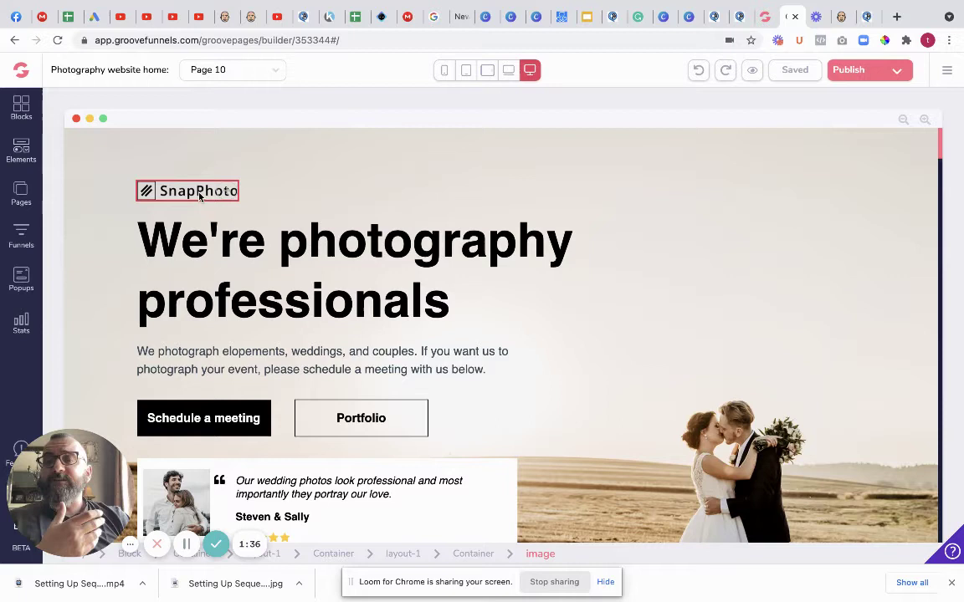
mouse_move(200, 193)
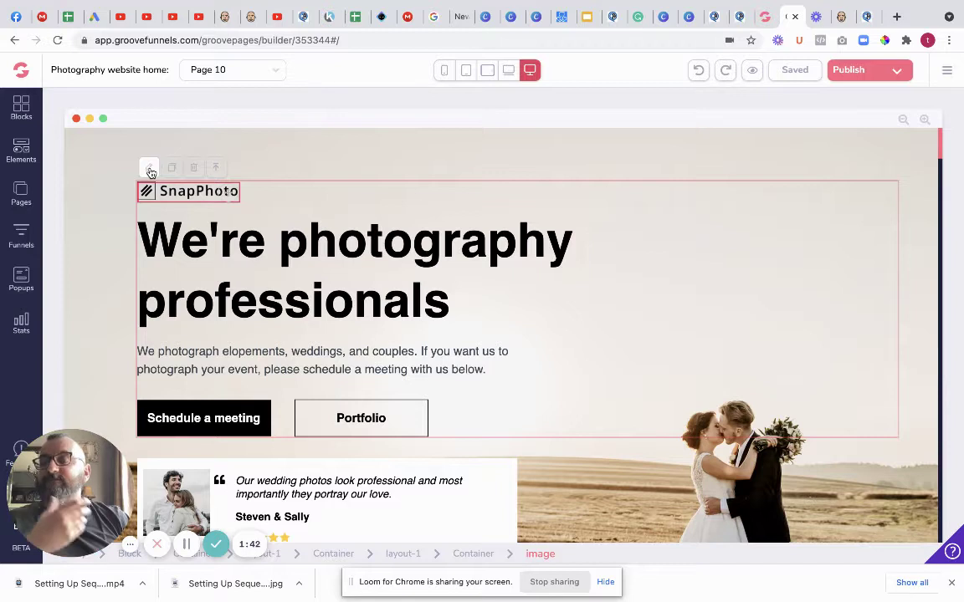
click(149, 170)
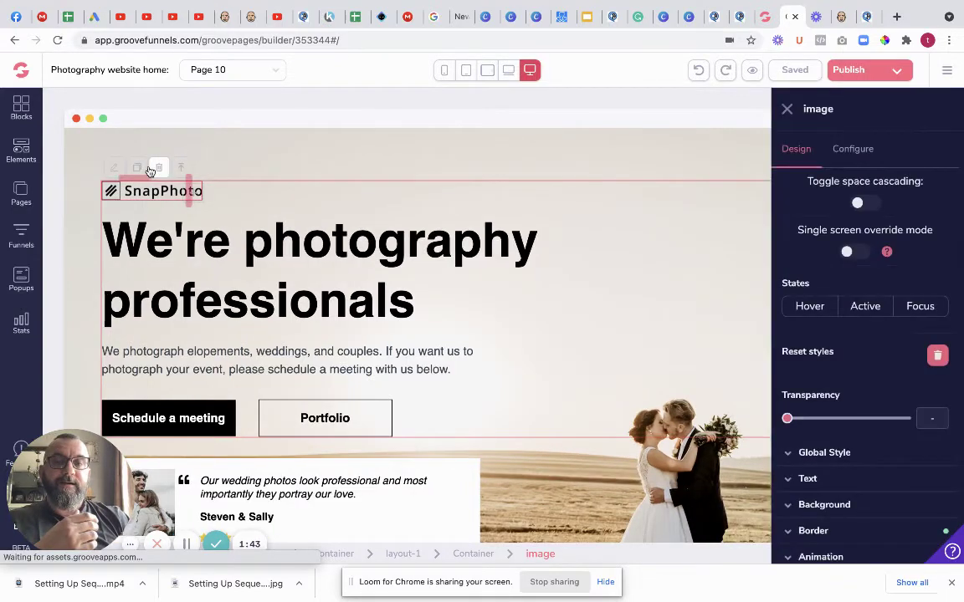
click(852, 154)
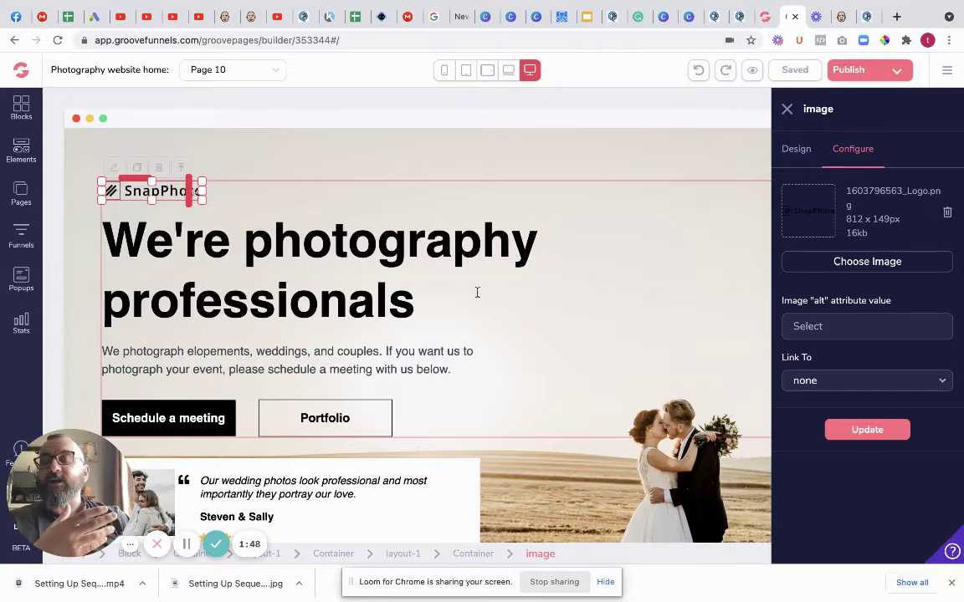
click(402, 300)
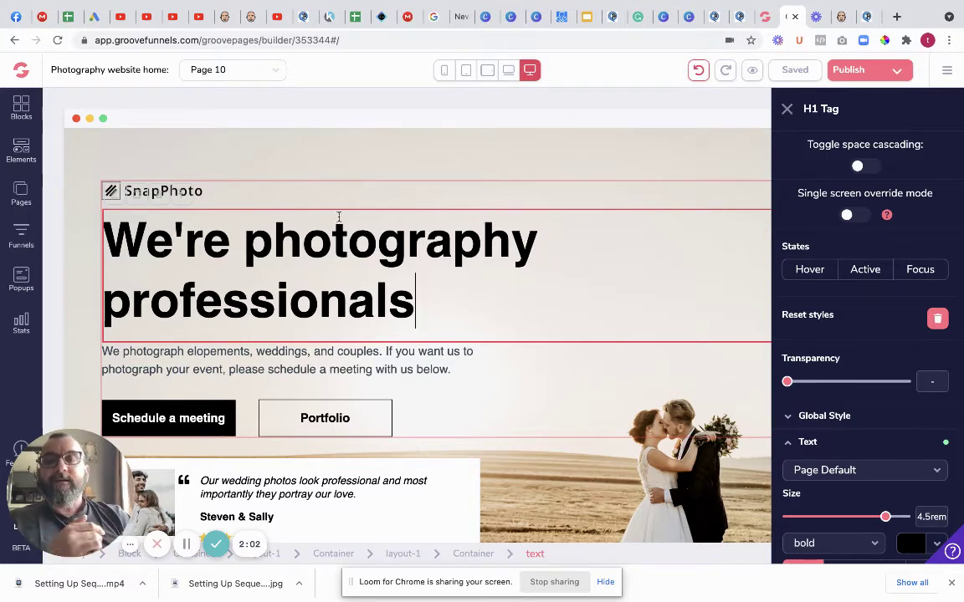
scroll(292, 218, down, 1)
scroll(292, 217, down, 10)
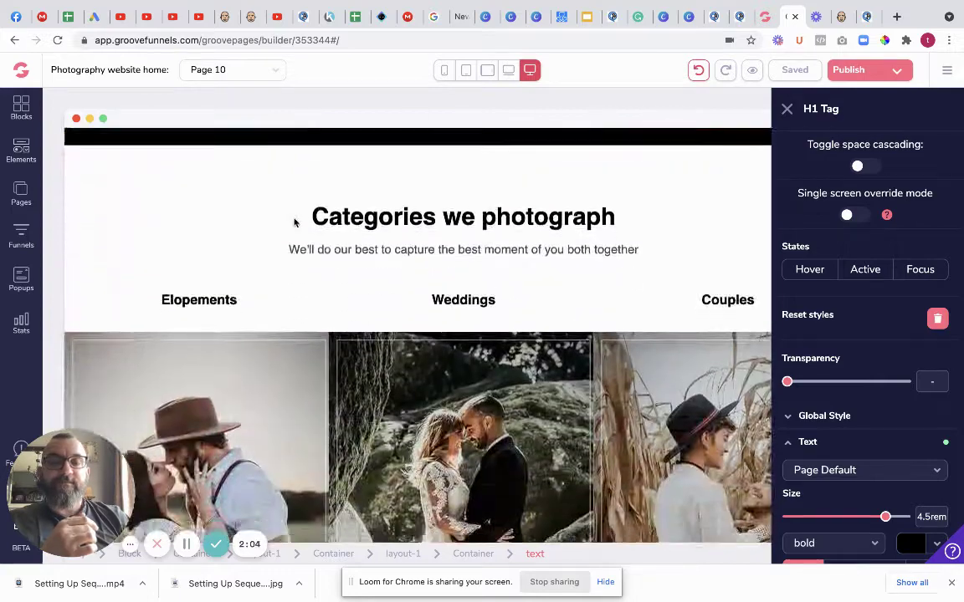
scroll(293, 221, down, 10)
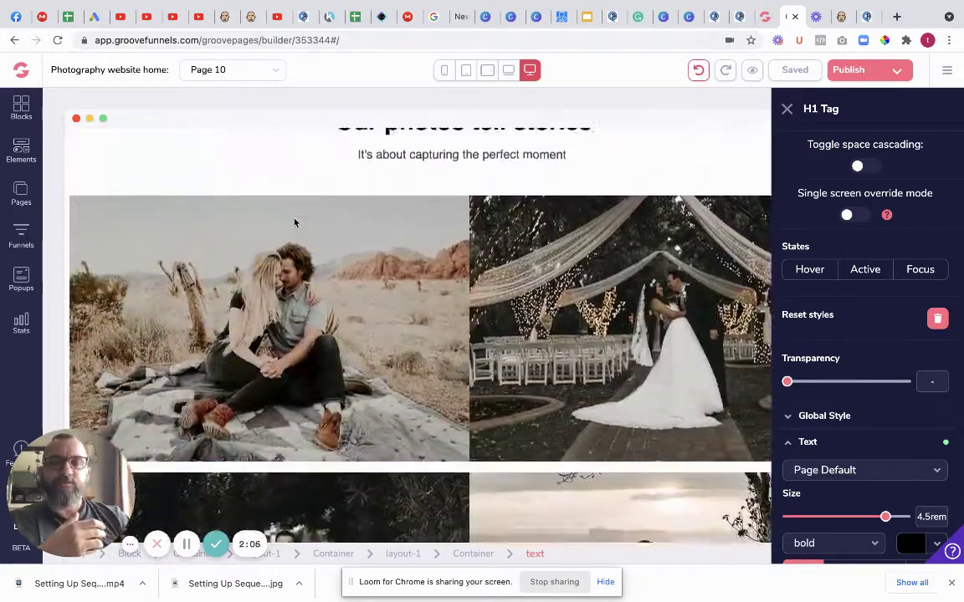
scroll(294, 221, down, 10)
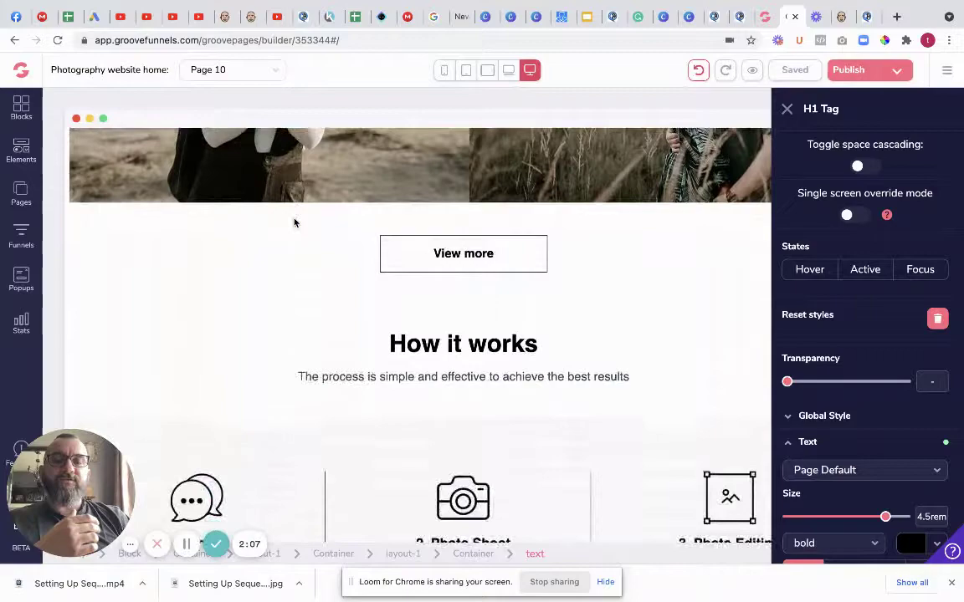
scroll(293, 222, down, 10)
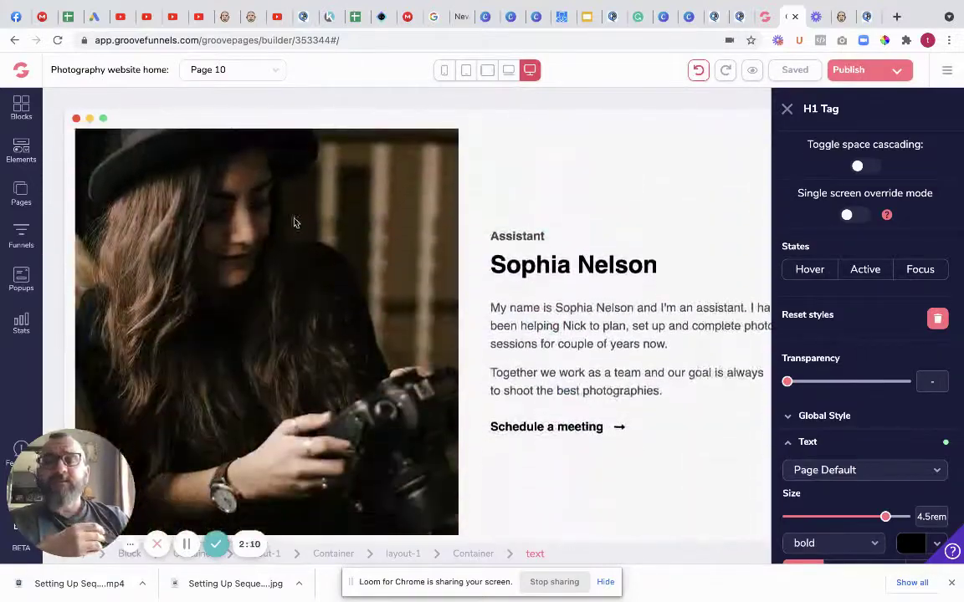
scroll(294, 219, down, 10)
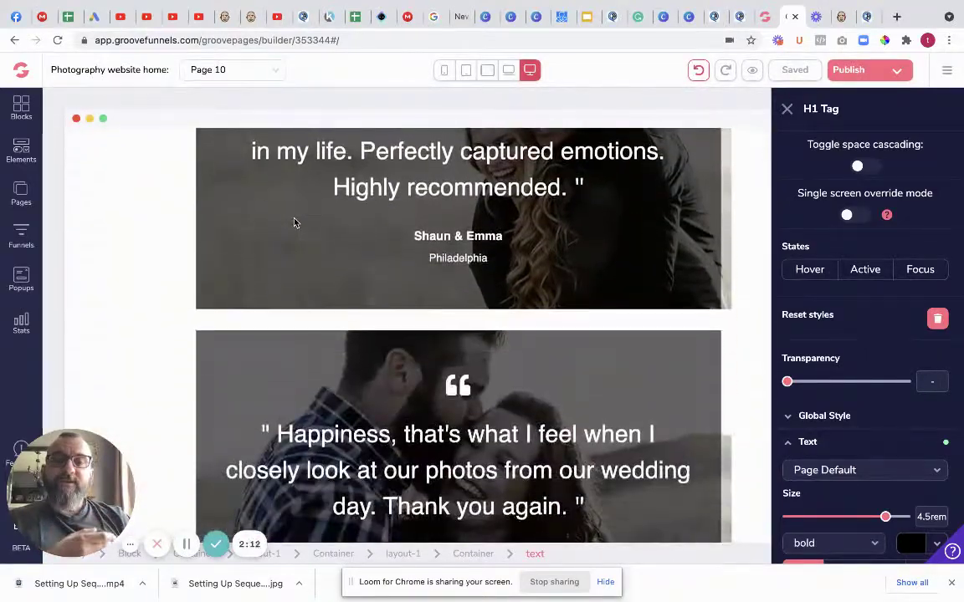
scroll(294, 222, down, 5)
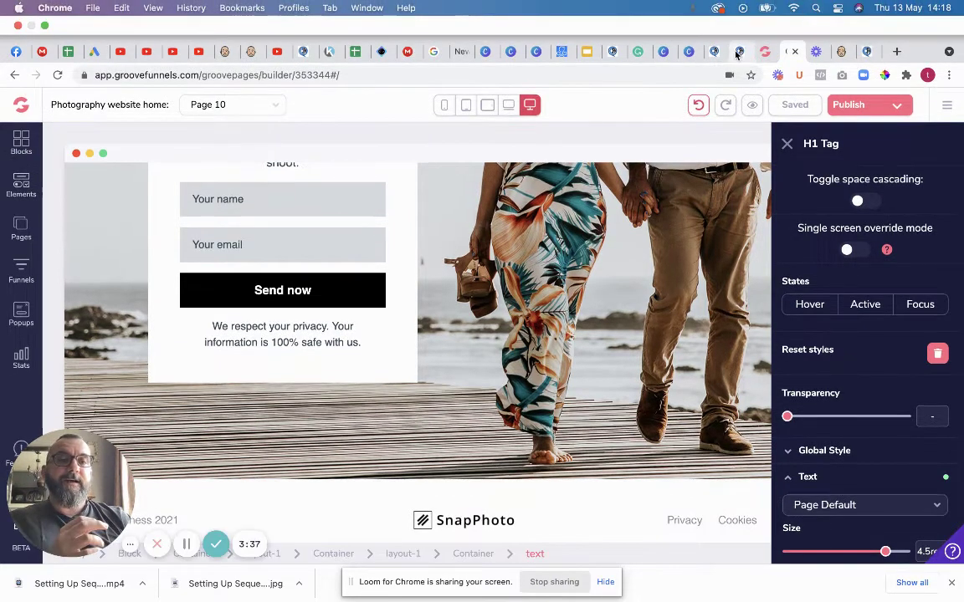
- Go back to the Chatammo photomarketing page and scroll down to the Sell Your Photography Online $27-per-month offer
click(736, 53)
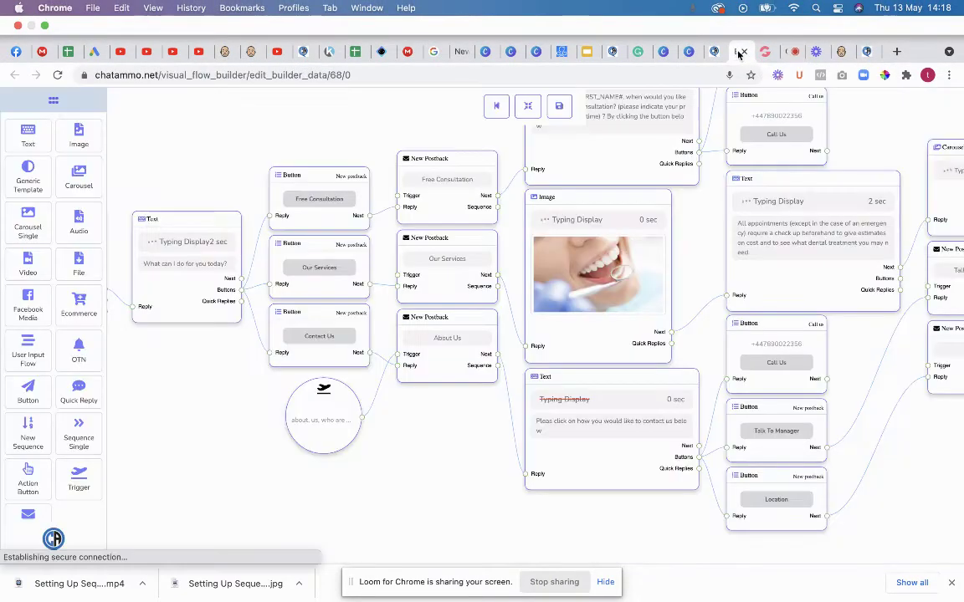
click(866, 52)
scroll(518, 245, down, 10)
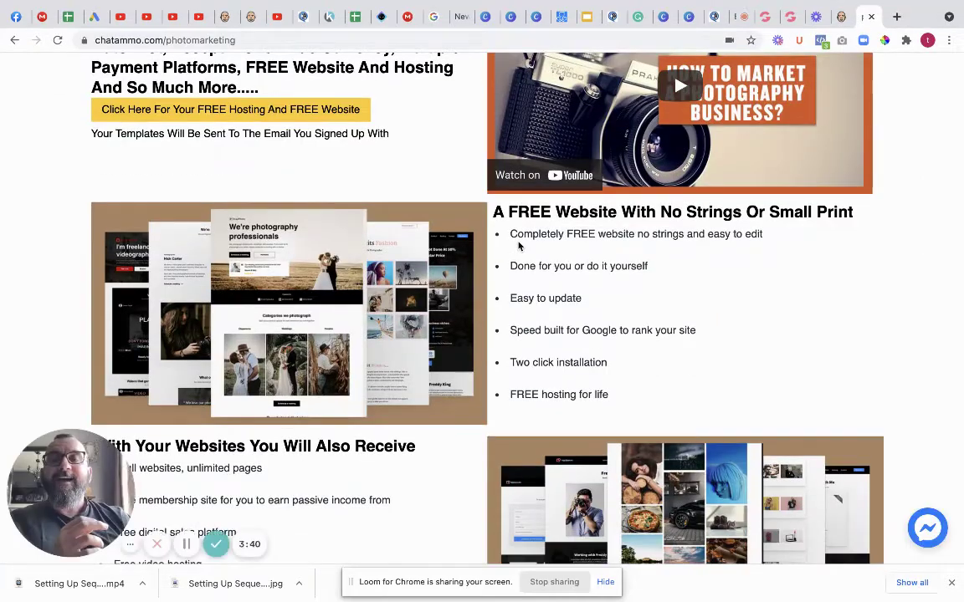
scroll(518, 245, down, 6)
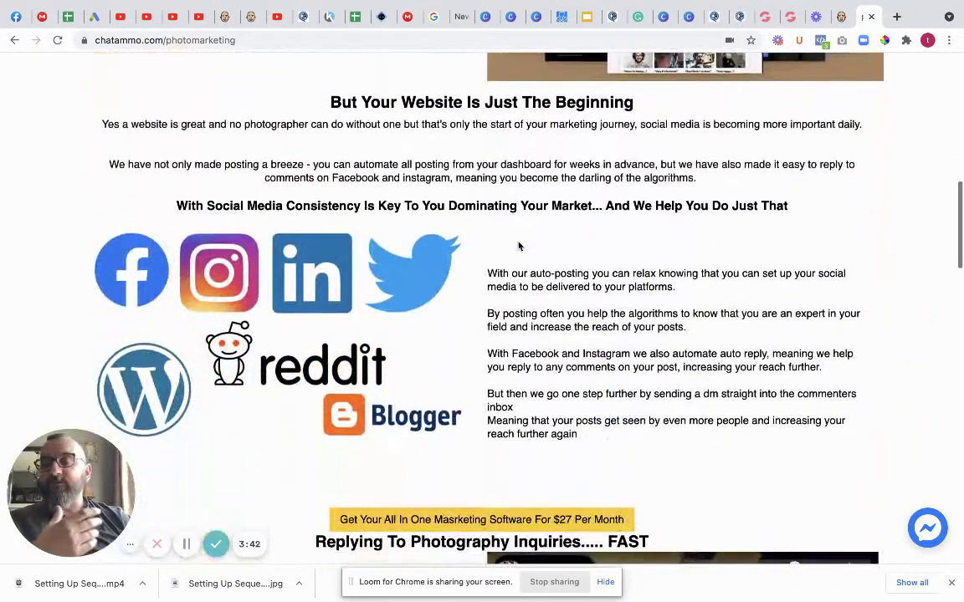
scroll(519, 245, down, 8)
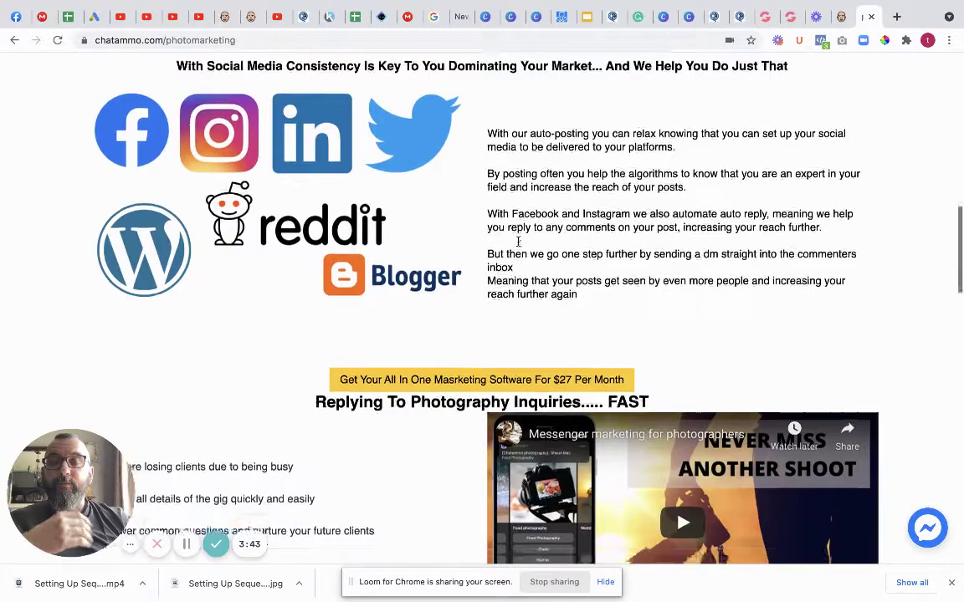
scroll(518, 242, down, 4)
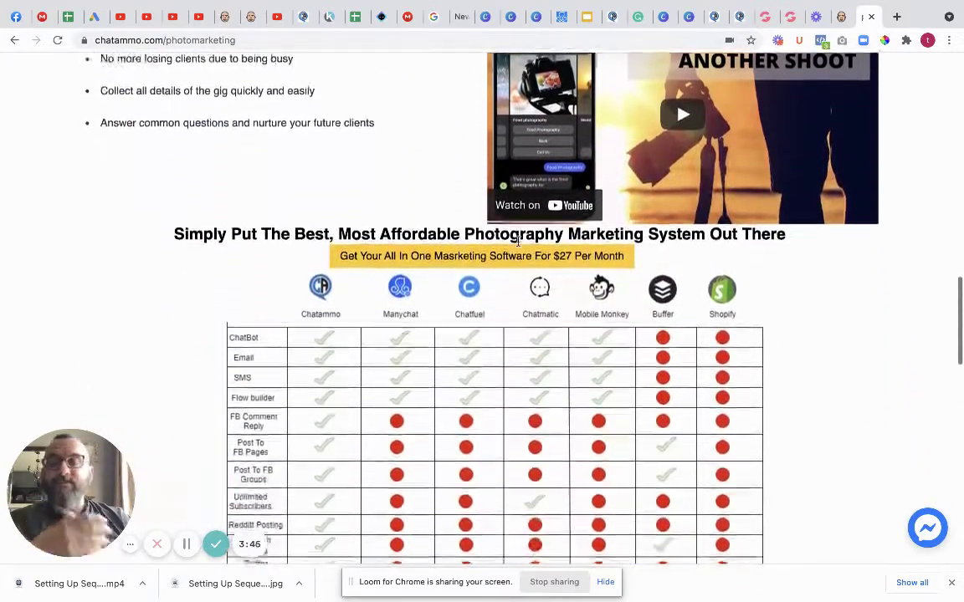
scroll(518, 245, down, 15)
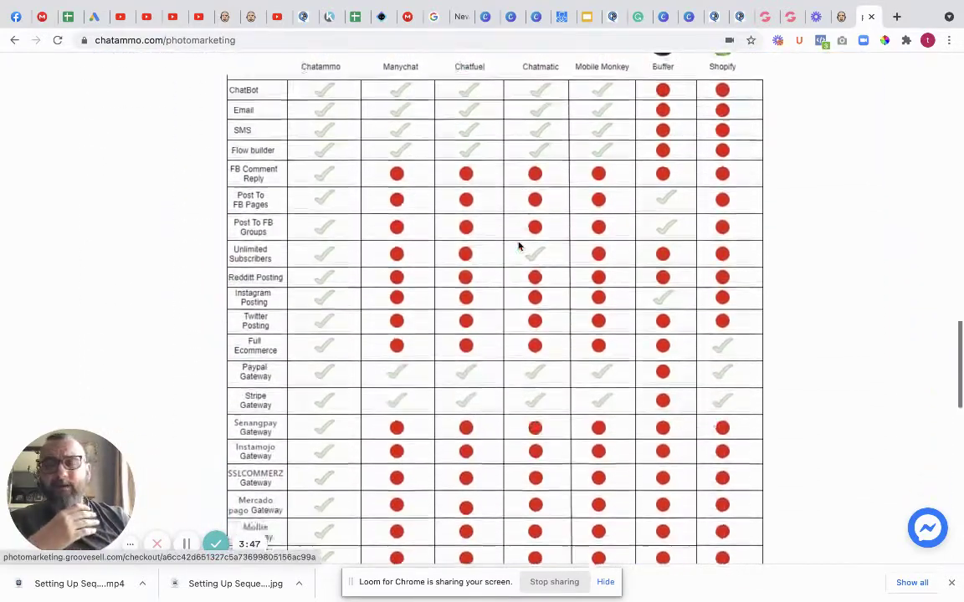
scroll(519, 246, down, 12)
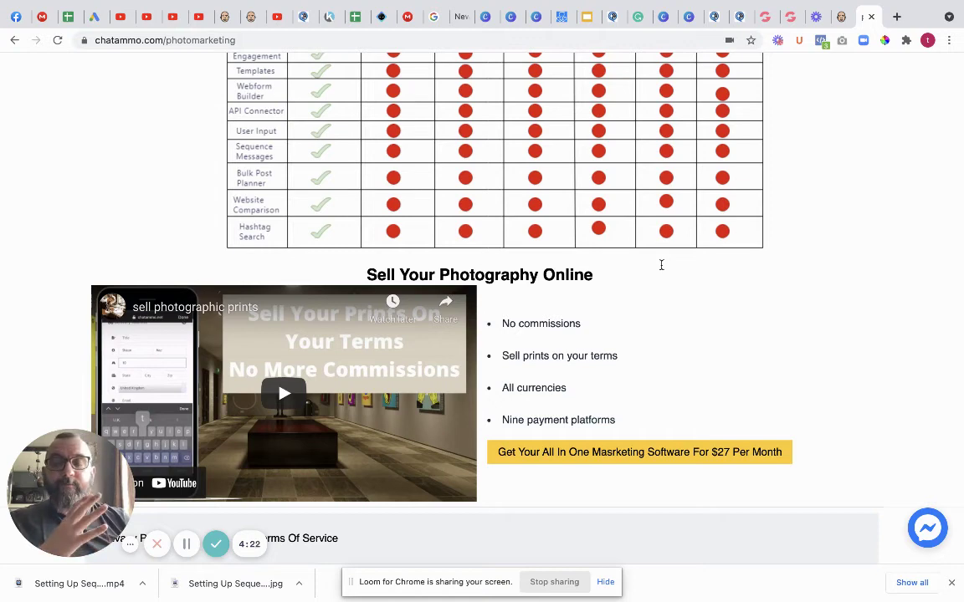
- Open the Messenger 'Chat with Chatbot' window offering a FREE CHATBOT
scroll(917, 465, up, 1)
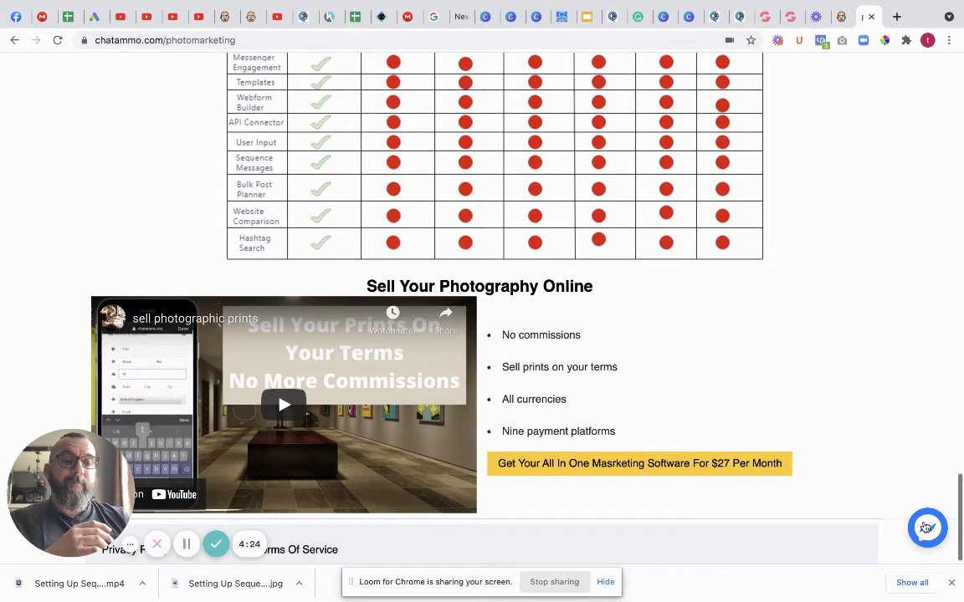
click(927, 530)
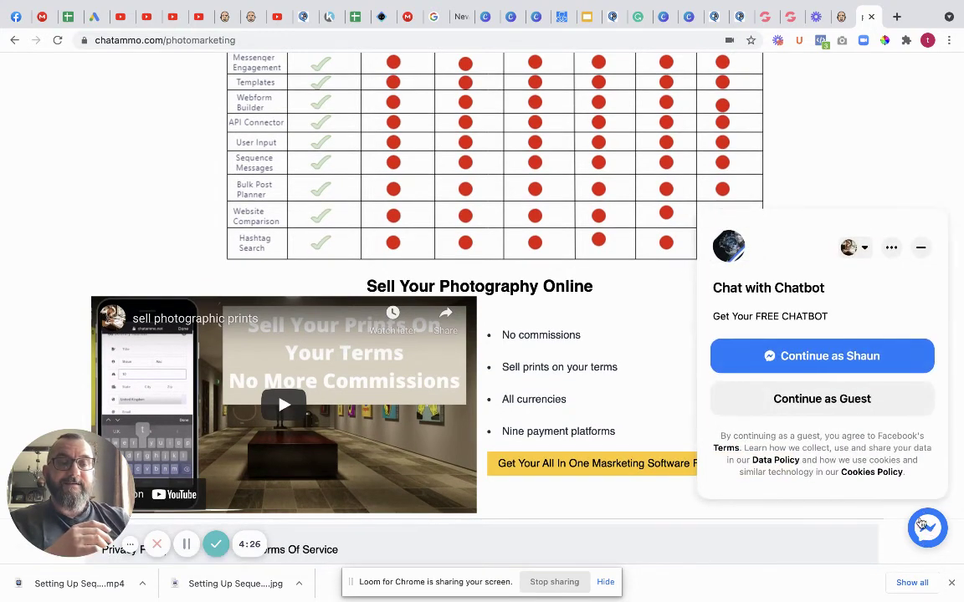